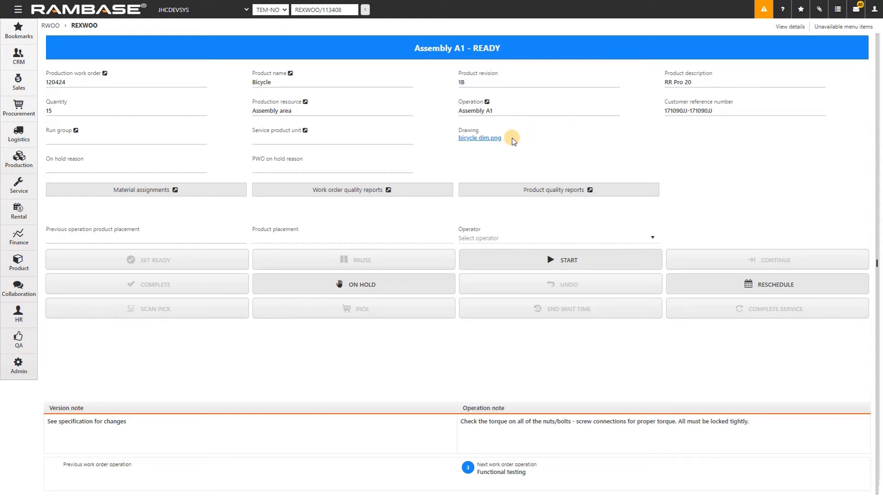
Step: Put the Assembly A1 operation on hold with the reason "Webinar 1"
click(388, 282)
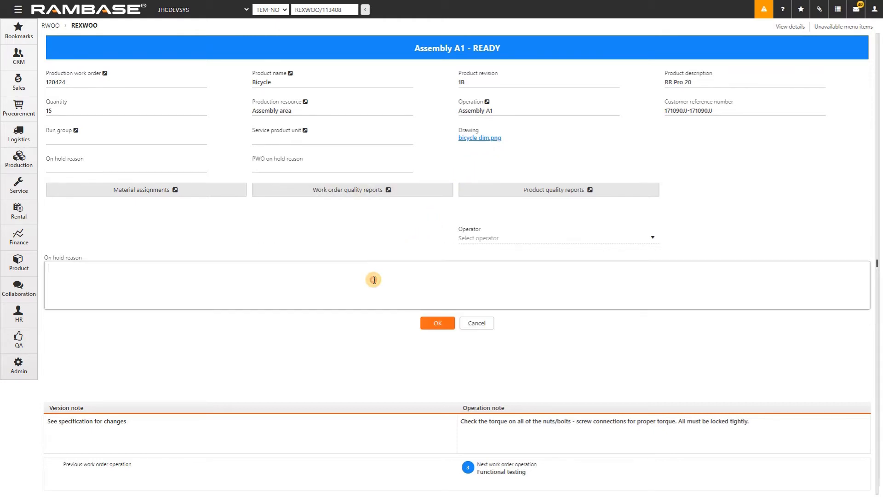
text(Webinar 1)
click(433, 321)
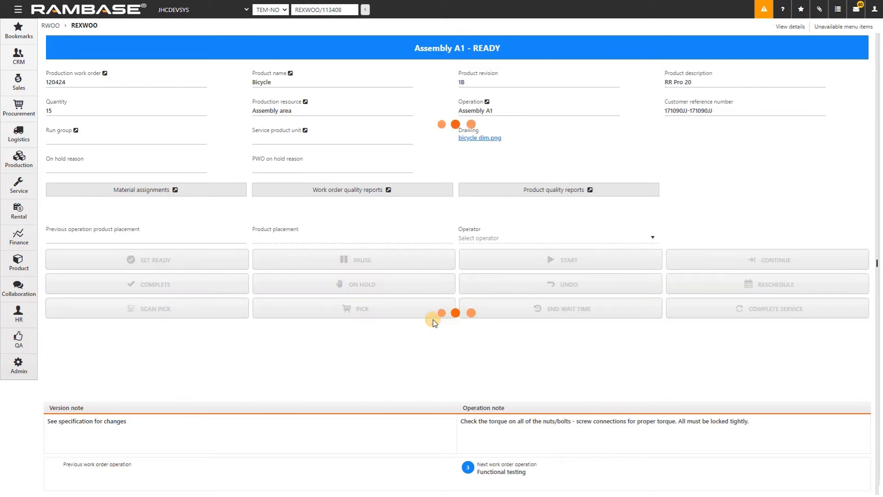
mouse_move(190, 169)
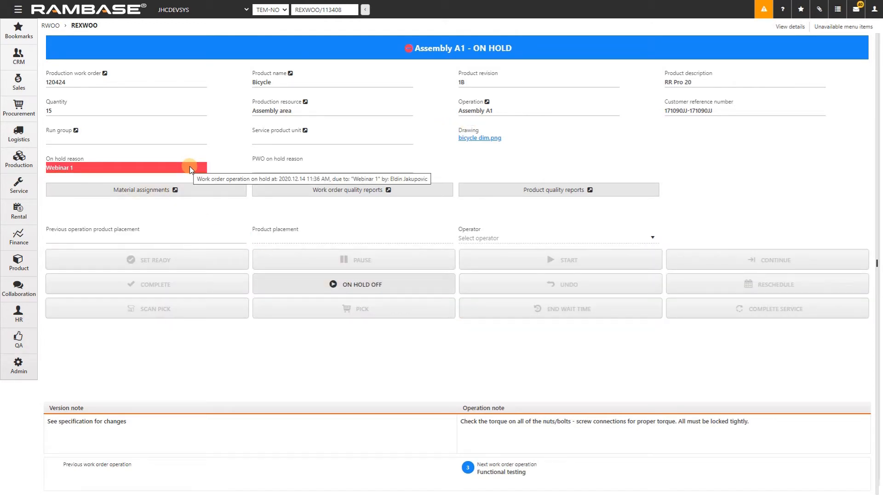
Step: Open the production work order of this operation and put it on hold with the reason "Webinar 2"
click(105, 73)
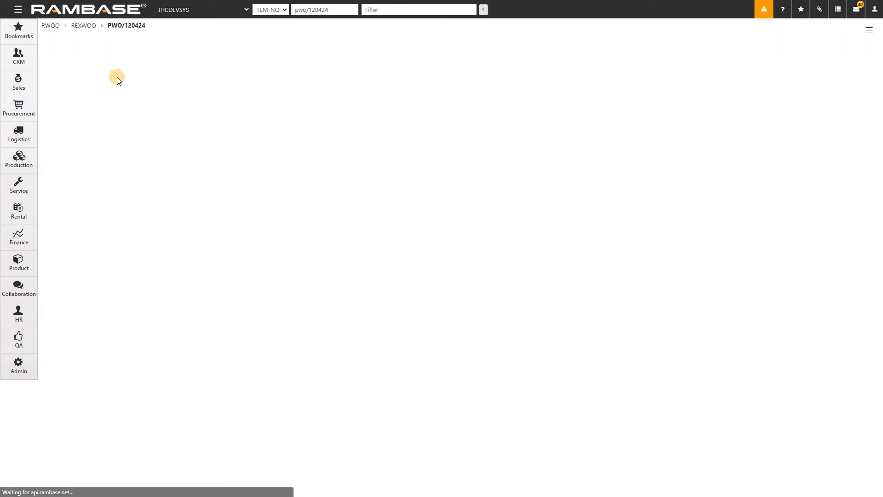
click(434, 309)
text(Webinar 2)
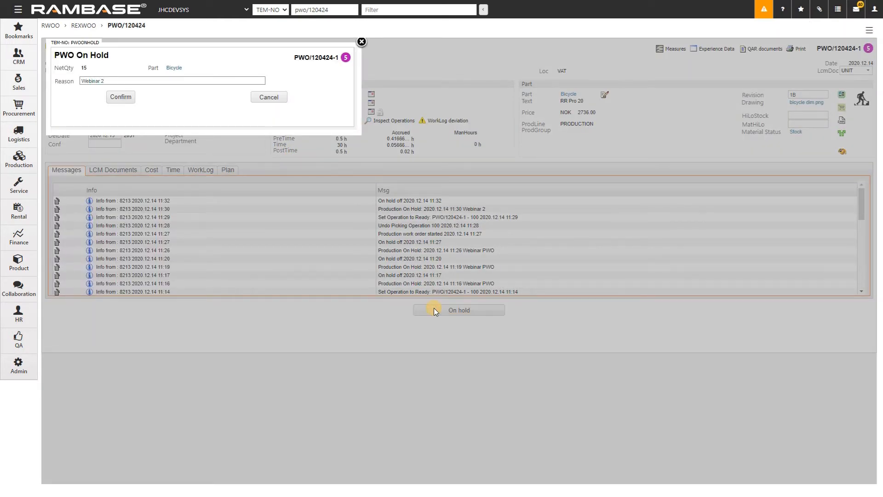
key(Return)
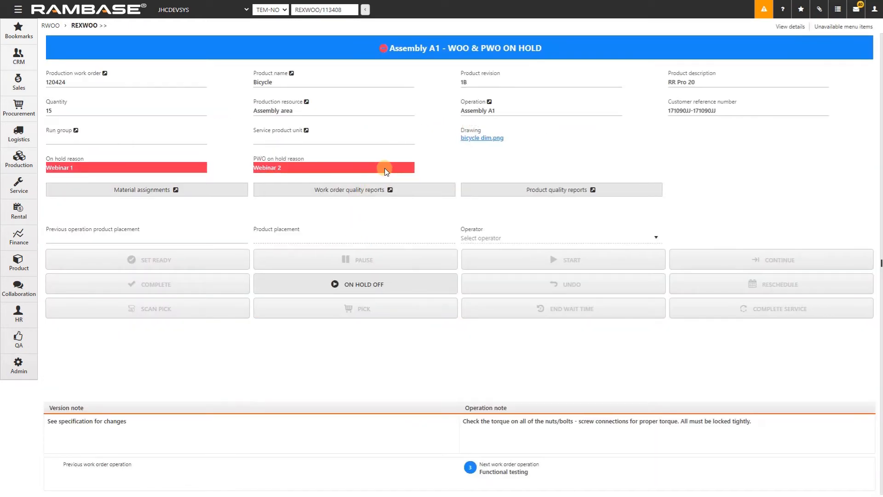
Step: Check the work order's hold details and review the material assignments of the Assembly A1 operation
mouse_move(384, 169)
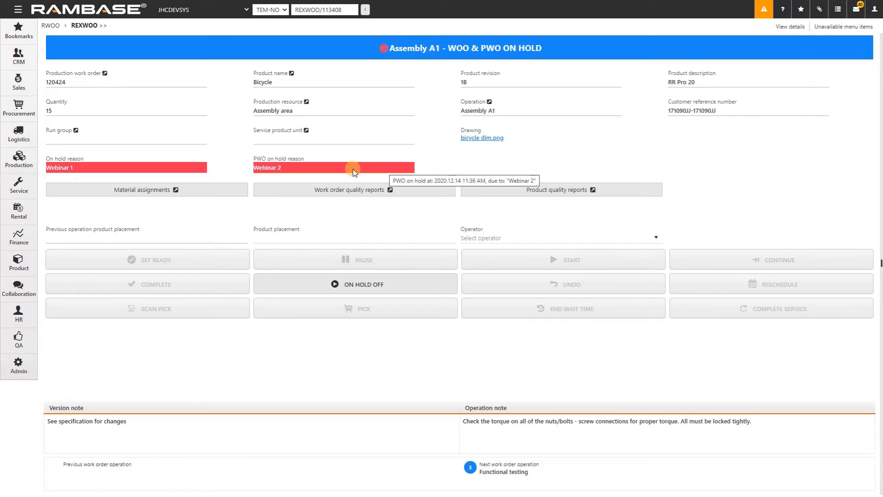
click(239, 195)
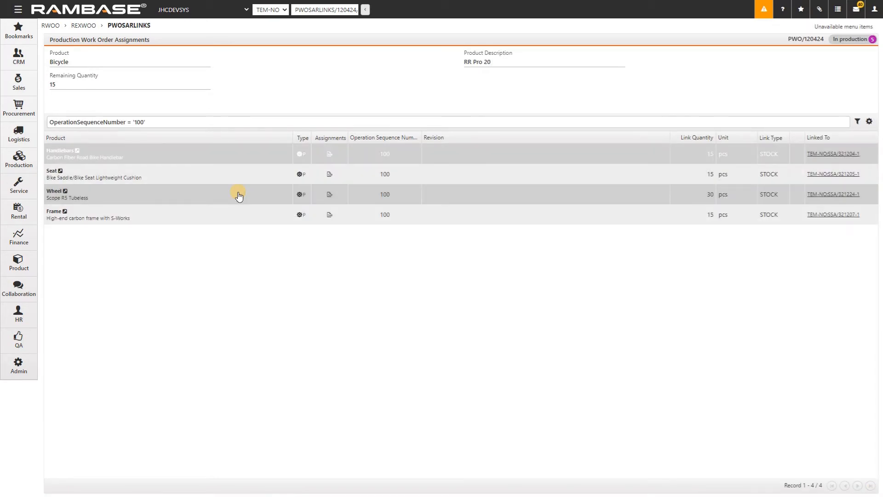
key(Escape)
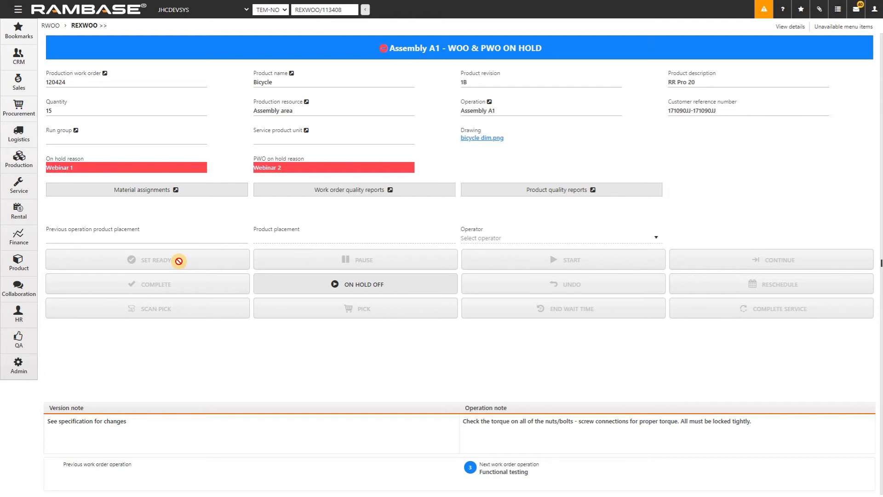
Step: Release the hold on the Assembly A1 operation and on its production work order, leaving the release reason blank
click(307, 284)
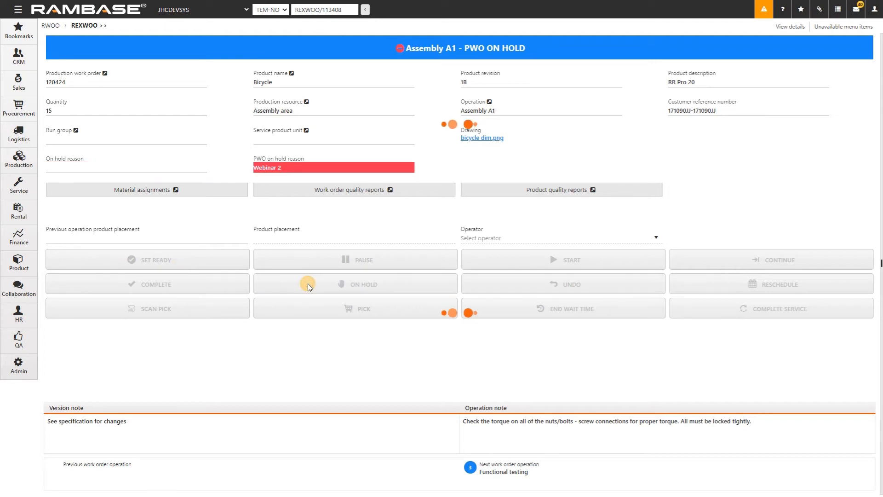
click(105, 72)
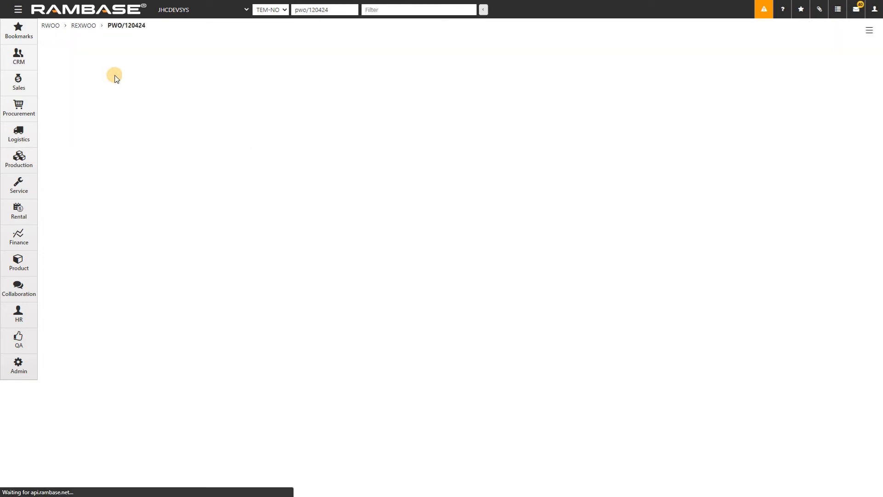
click(459, 318)
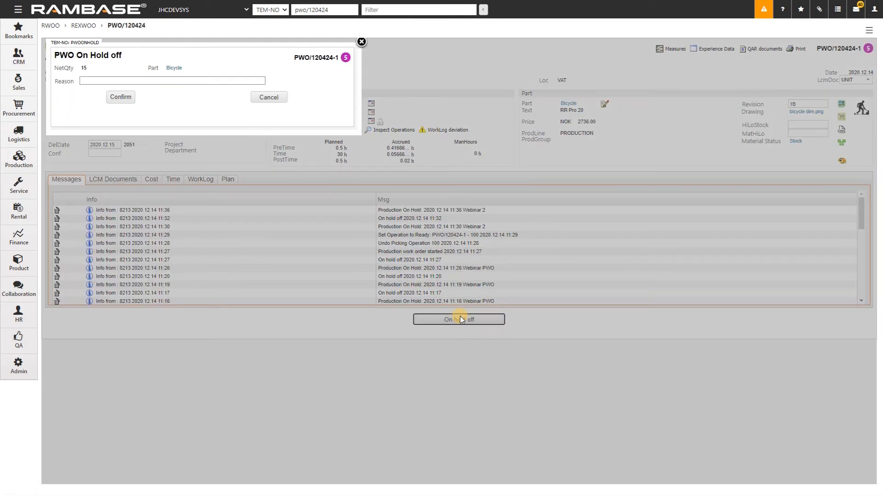
click(125, 97)
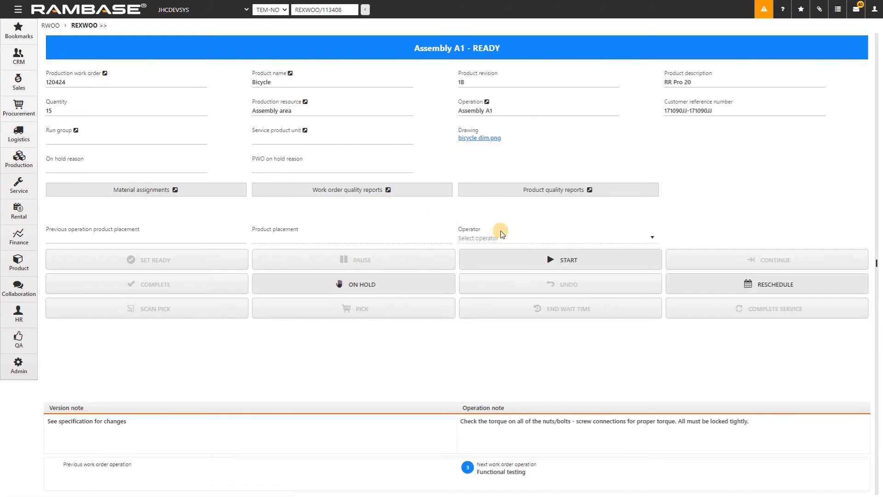
Step: Start the setup phase of the Assembly A1 operation and check the list of operators
click(517, 259)
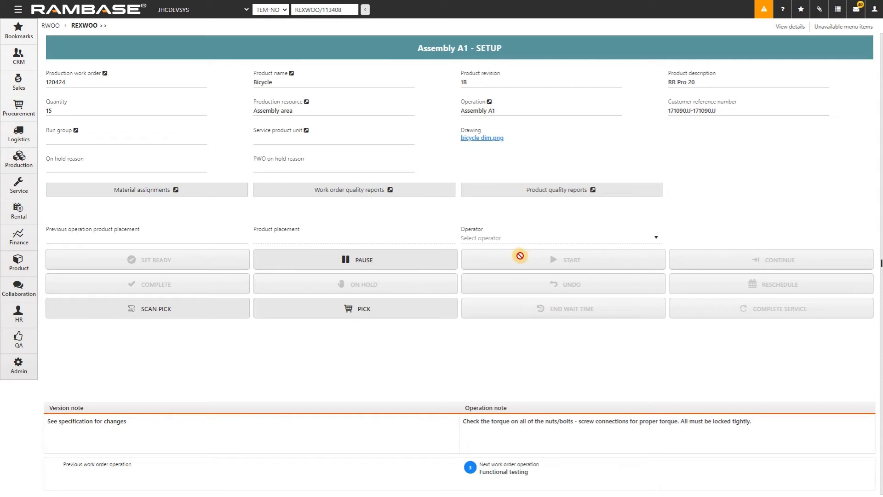
click(656, 239)
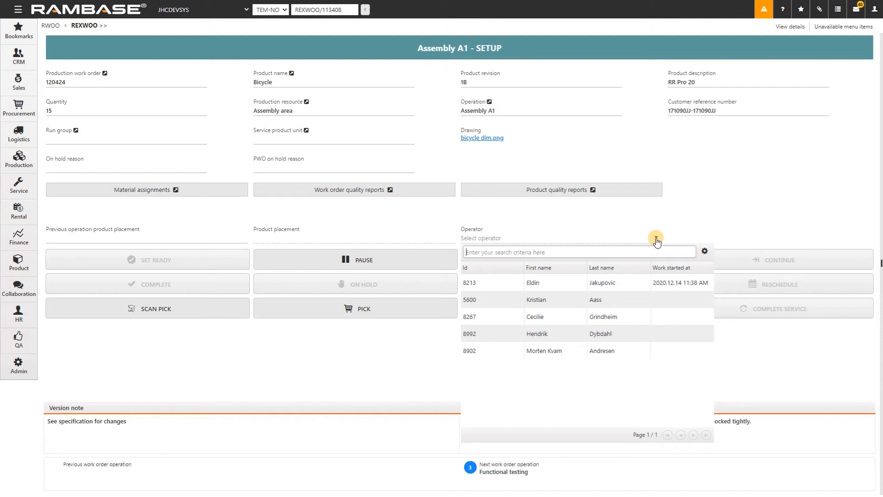
click(657, 239)
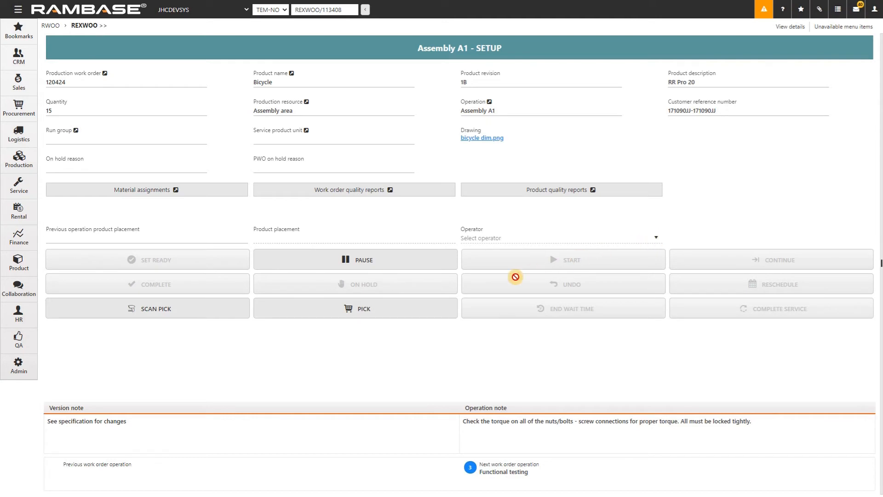
Step: Pick all the materials for the Assembly A1 operation
click(395, 308)
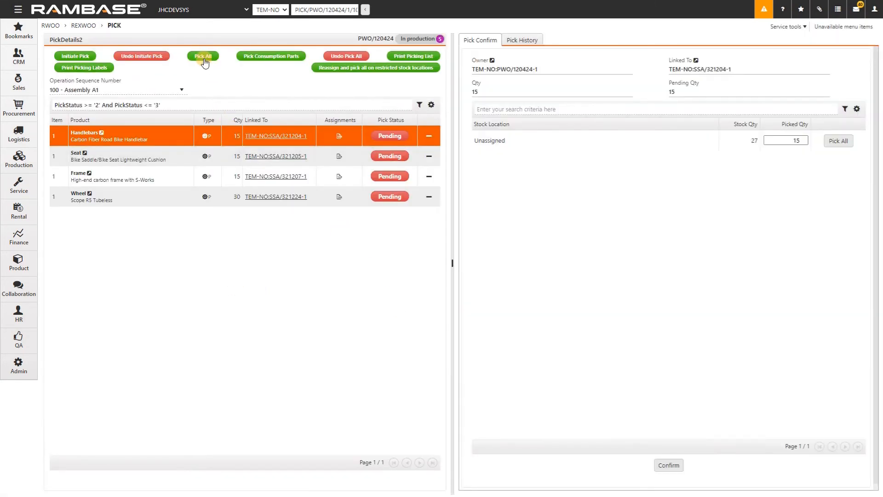
click(204, 61)
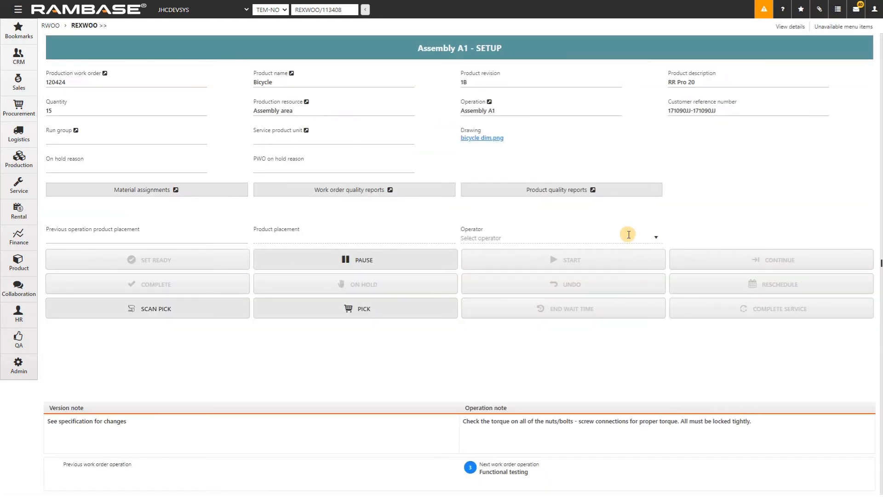
Step: Select the third listed operator and start setup work for that operator as well
click(654, 237)
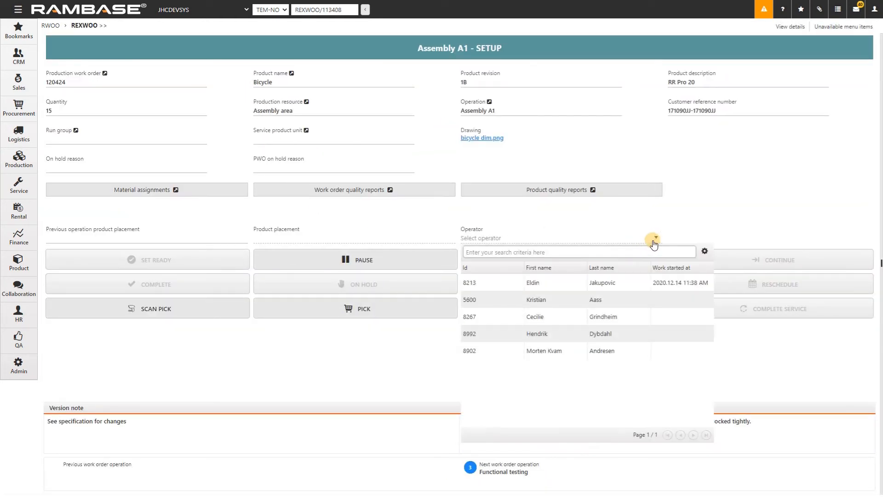
click(581, 318)
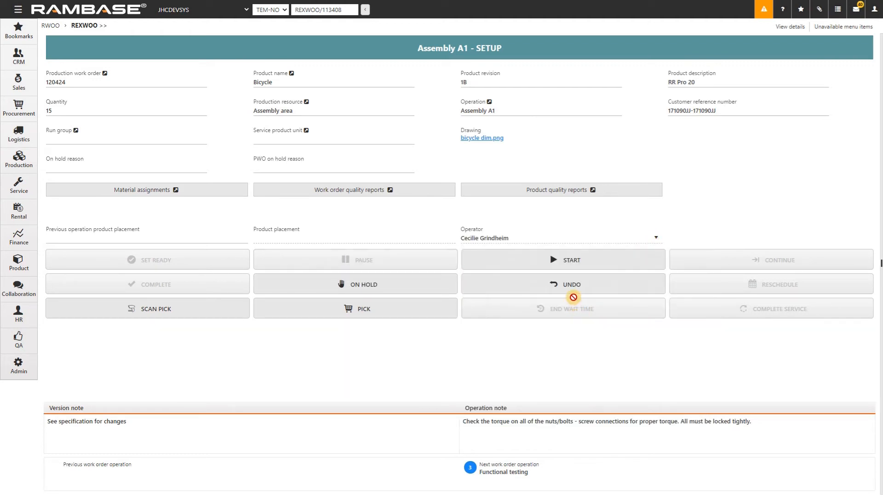
click(576, 261)
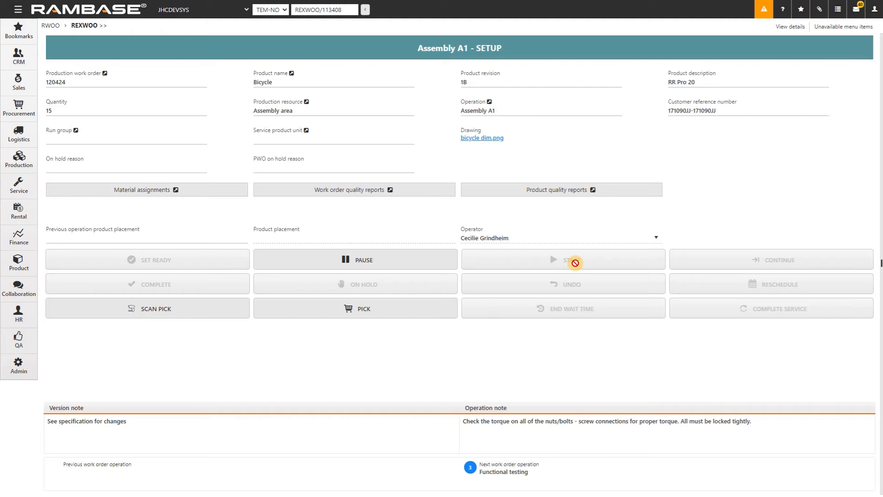
Step: Pause the setup work of both active operators and complete the setup of Assembly A1
click(656, 238)
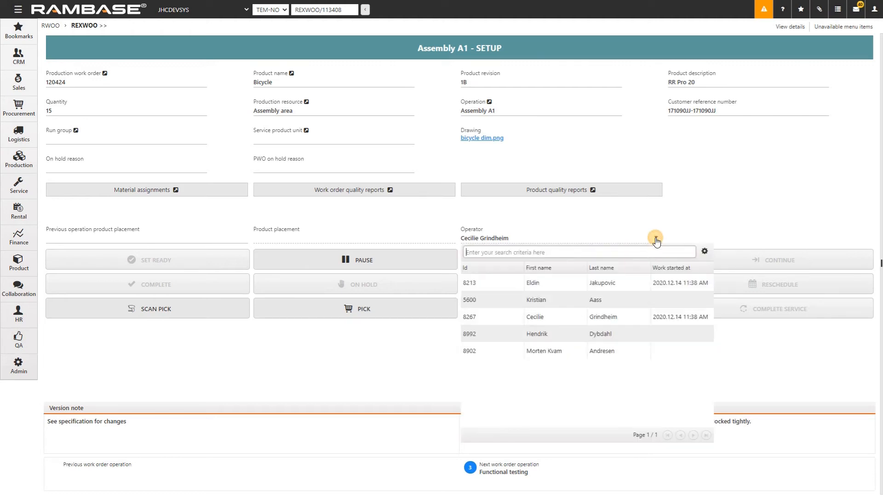
click(594, 316)
click(423, 263)
click(656, 238)
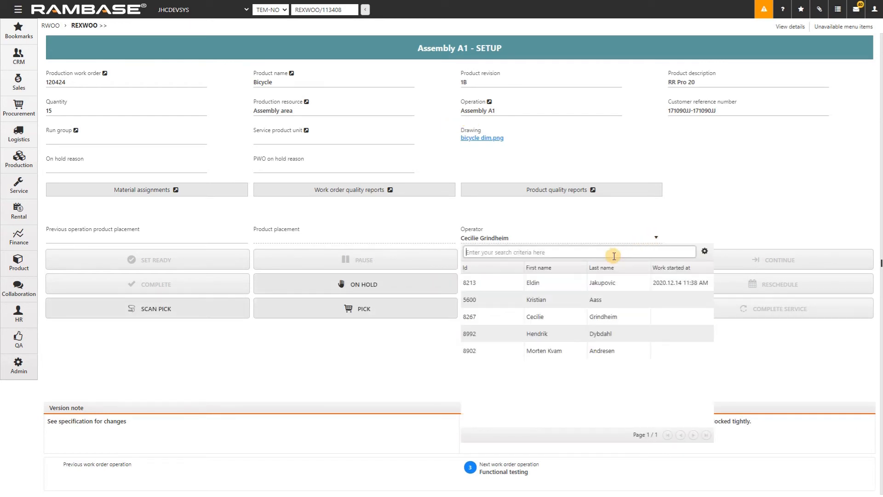
click(583, 283)
click(419, 261)
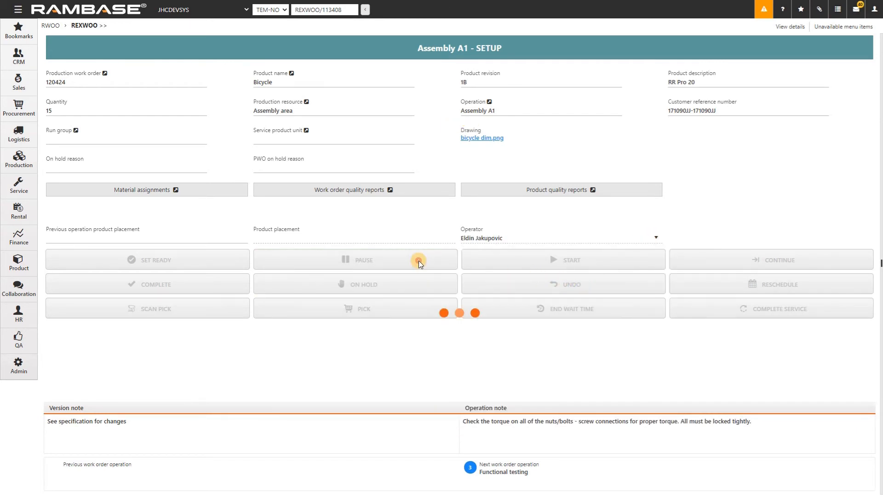
click(241, 287)
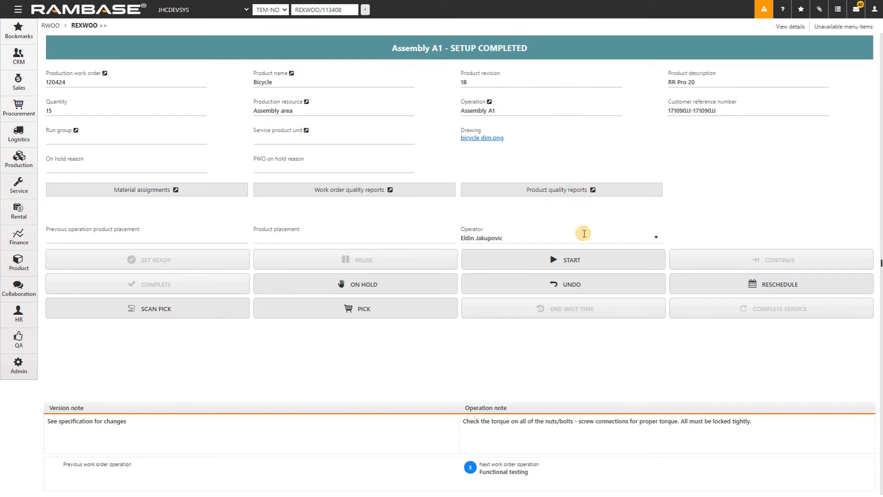
Step: Run the production phase of Assembly A1 from start through pause to completion
click(591, 257)
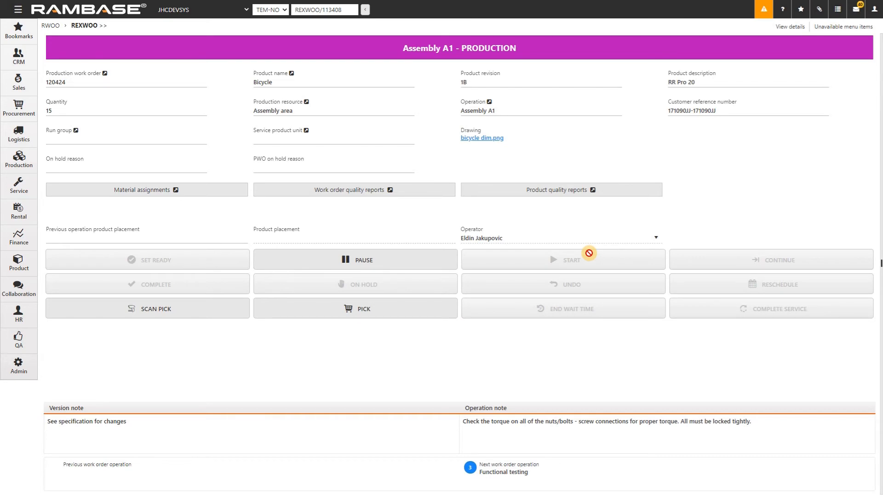
click(425, 261)
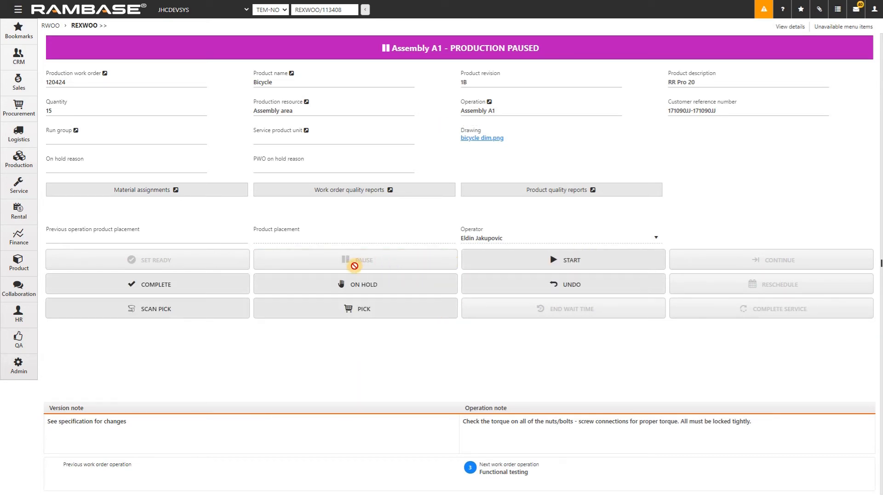
click(218, 284)
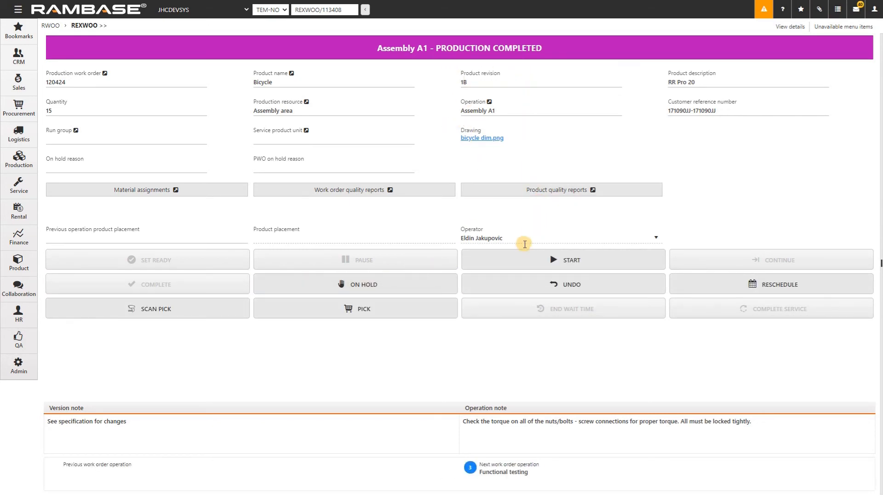
Step: Run the cleanup phase of Assembly A1 through to completion, with the product placement set to "Bay 1"
click(519, 256)
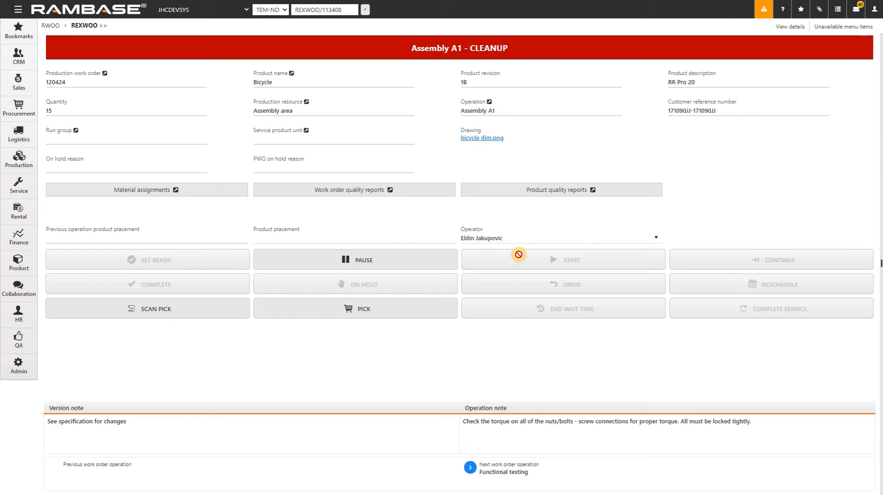
click(392, 237)
text(Bay 1)
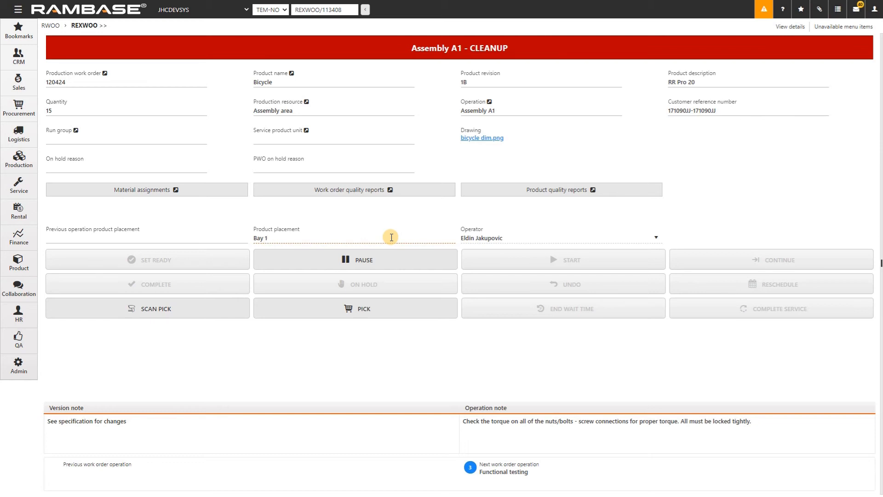
click(388, 261)
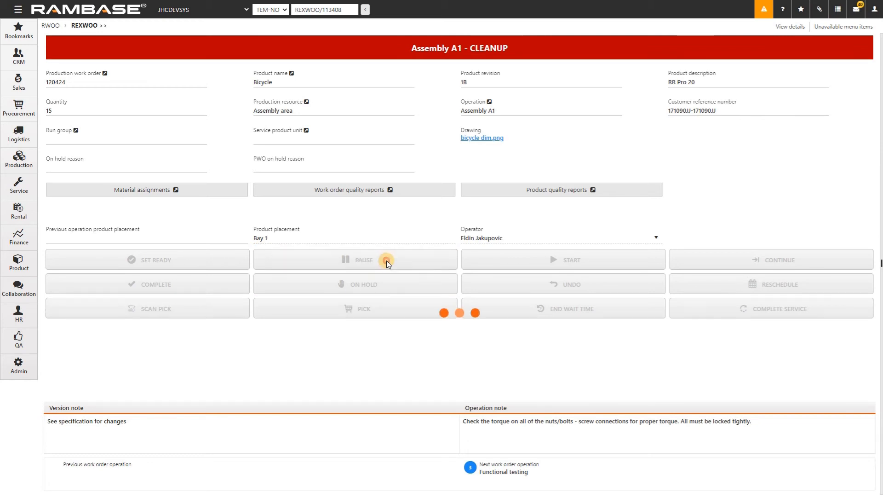
click(229, 282)
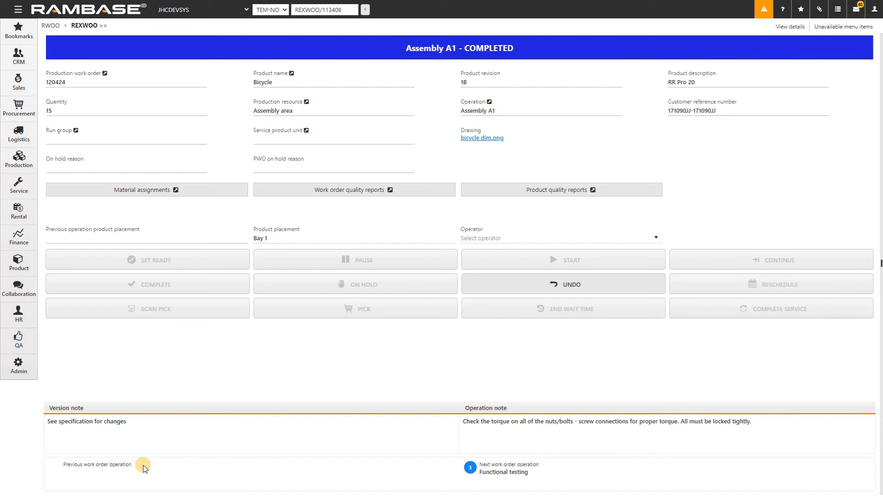
Step: Start the next work order operation, Functional testing, and approve its Visual inspection checkpoint
click(486, 473)
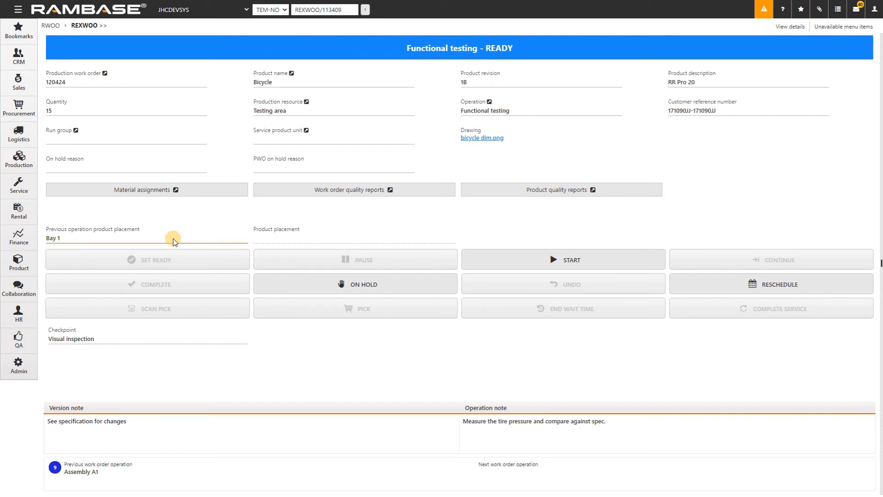
click(490, 258)
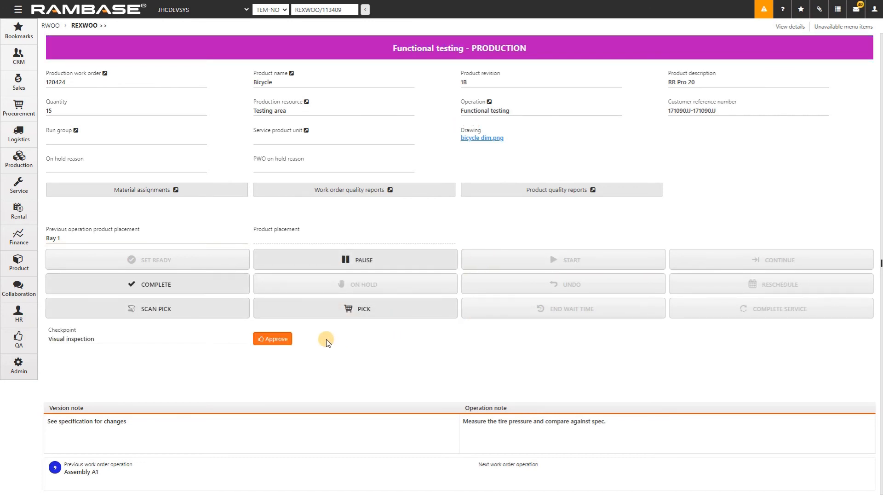
click(281, 339)
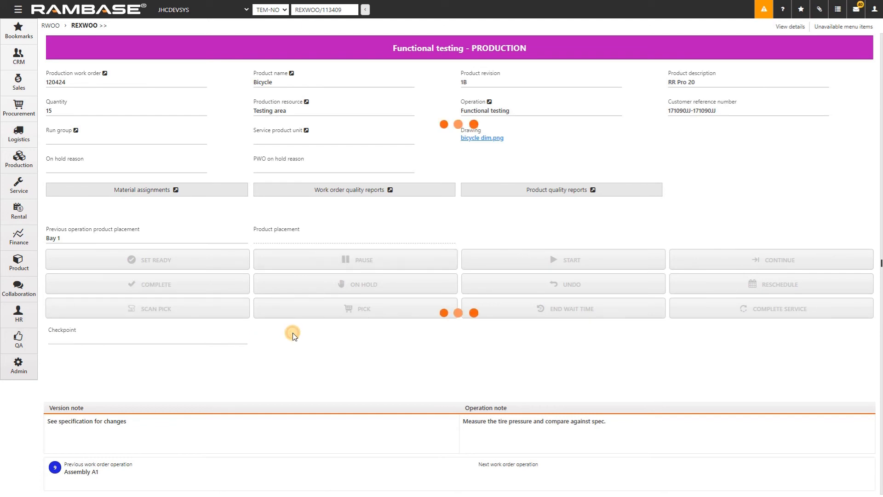
Step: Complete the Functional testing operation and expand its details view with attachments, measurements and work time
click(209, 285)
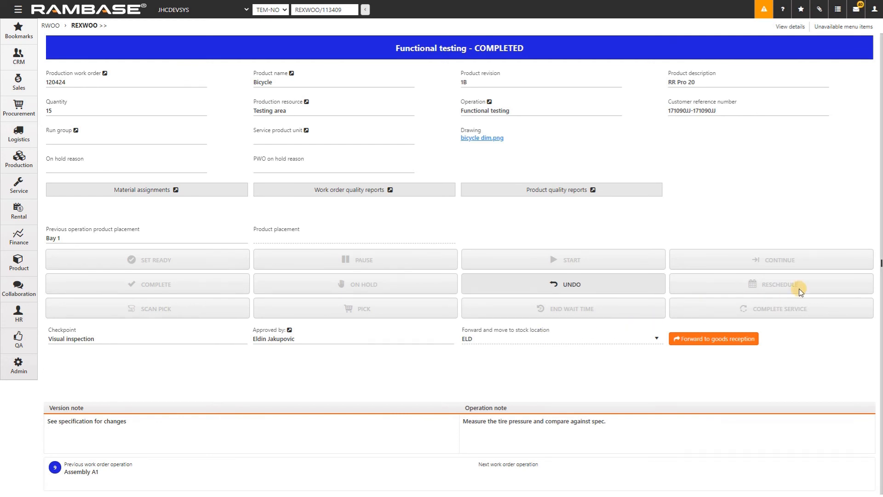
drag(880, 262, 133, 252)
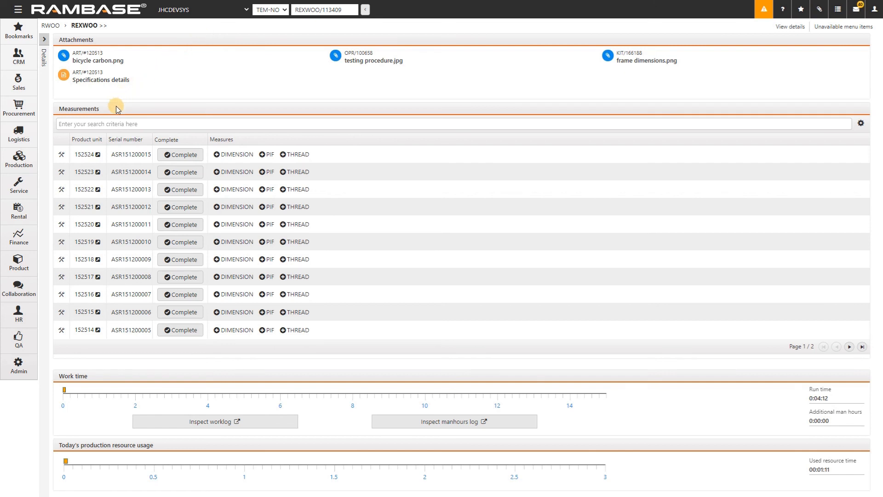
Step: Filter the measurements list to product units whose serial number contains "ASR151200009"
click(112, 122)
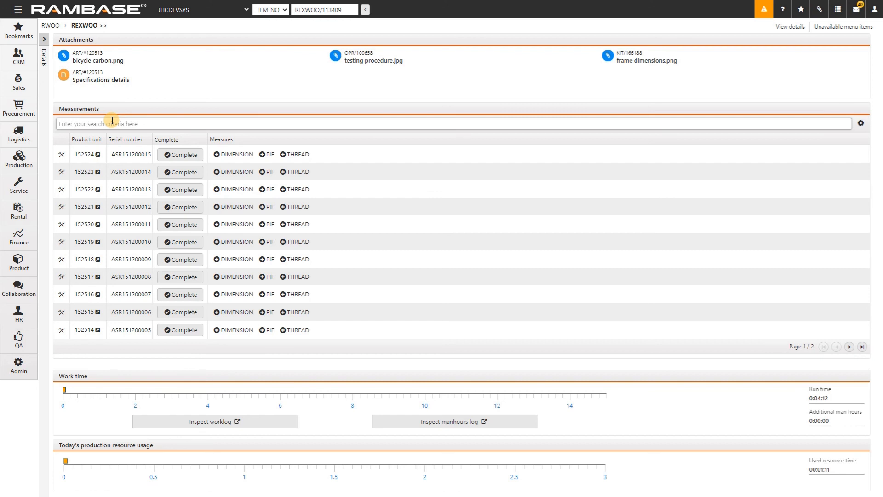
text(ASR151200009)
key(Return)
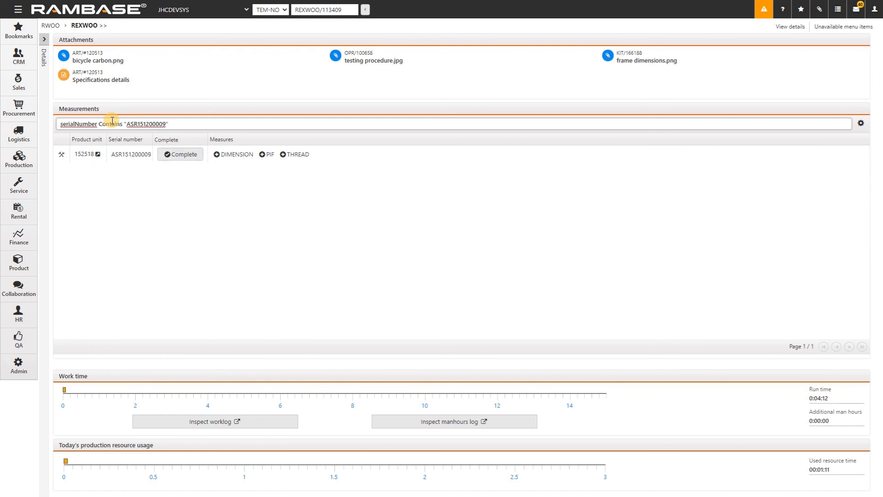
Step: Clear the serial number filter and look up the filter fields matching "pro", leaving the measurements search empty
key(ctrl+a)
key(BackSpace)
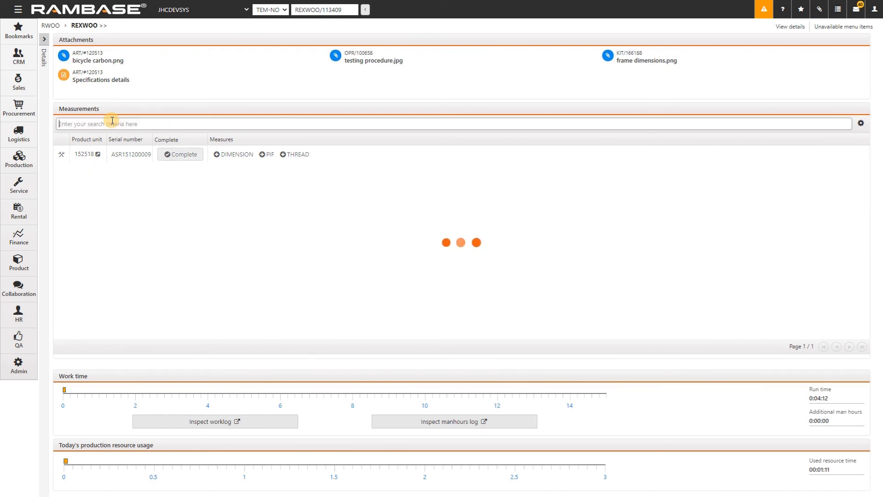
text(pro)
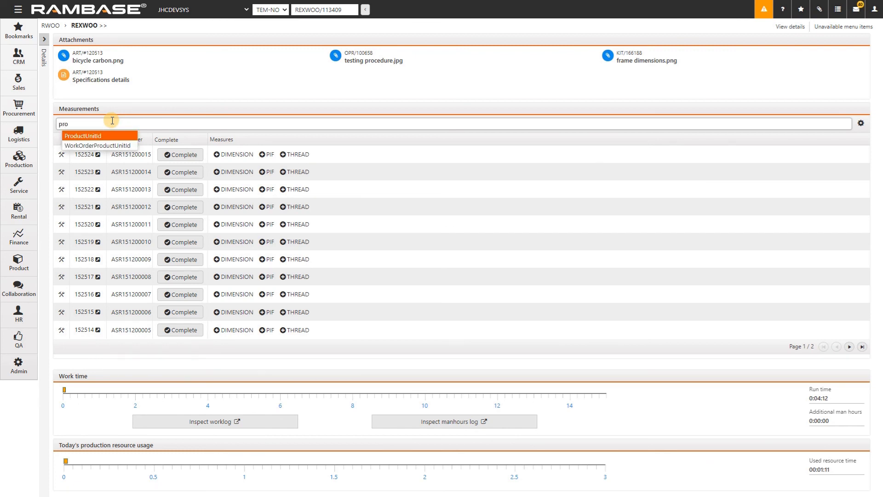
key(BackSpace)
key(BackSpace)
key(BackSpace)
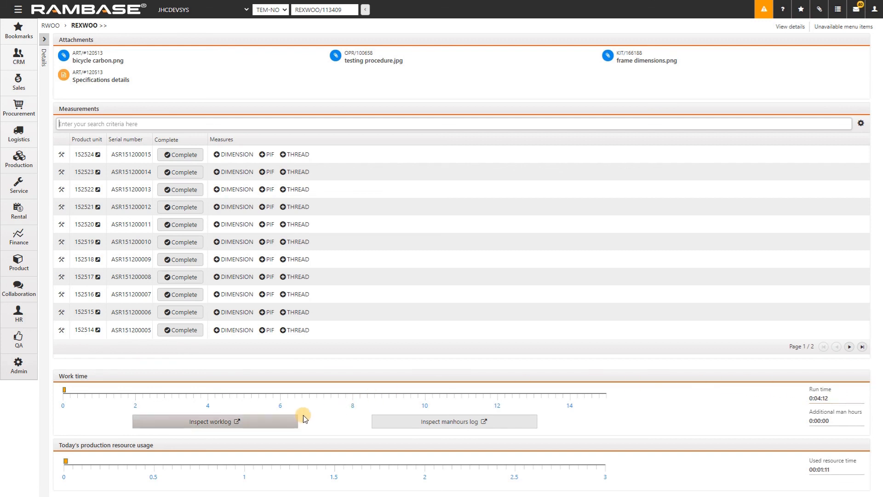
Step: Inspect the operation's worklog and its manhours log, closing each one after viewing
click(274, 422)
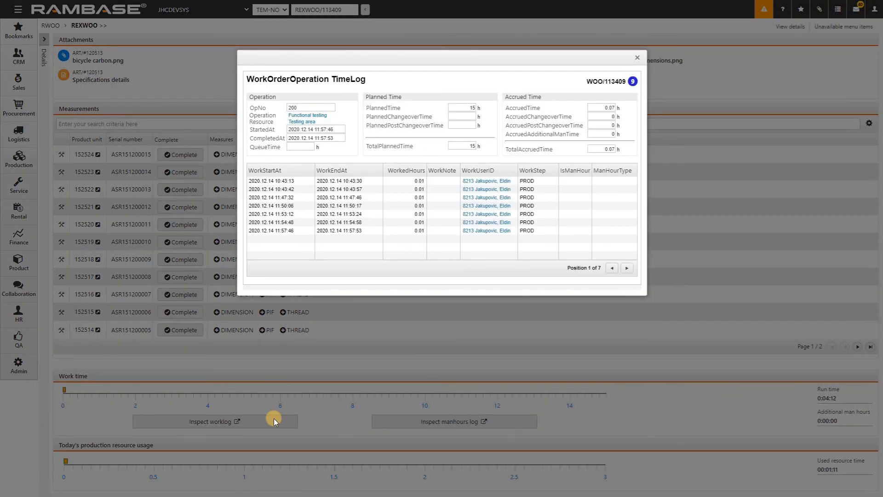
click(637, 57)
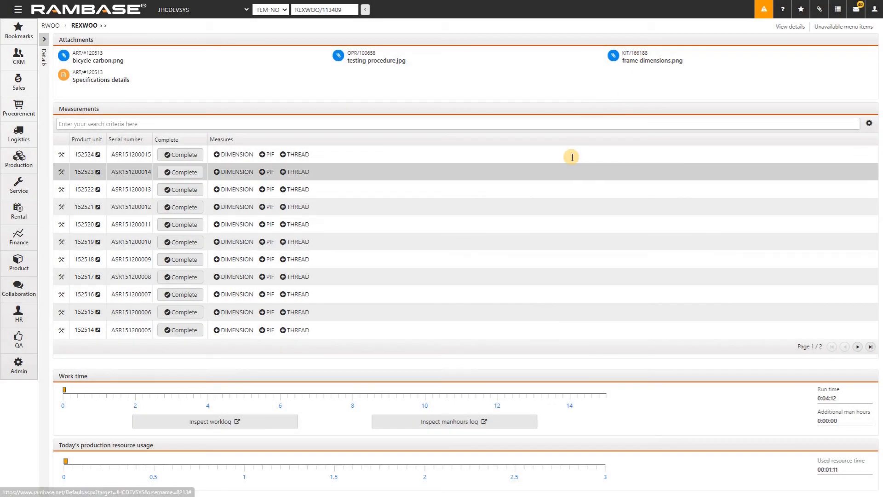
click(438, 417)
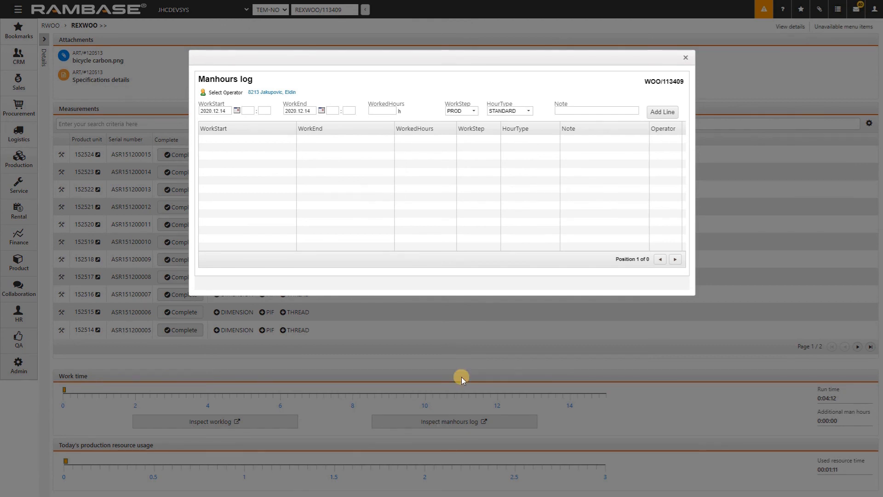
click(684, 57)
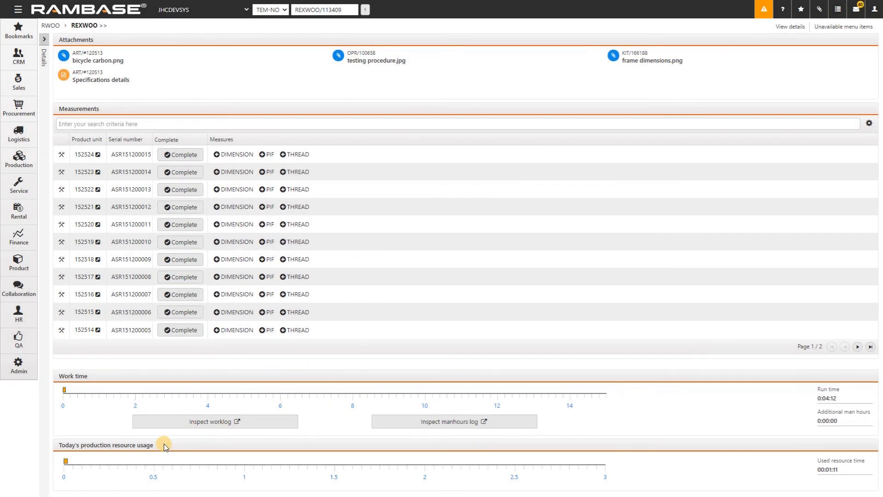